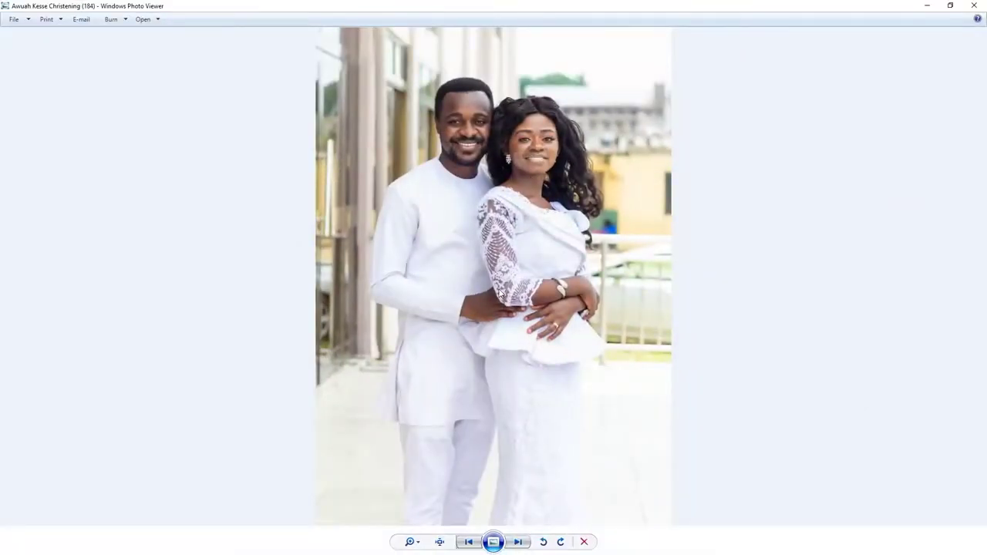
Zoom in and pan around the photo to examine the couple's white outfits.
scroll(481, 191, up, 3)
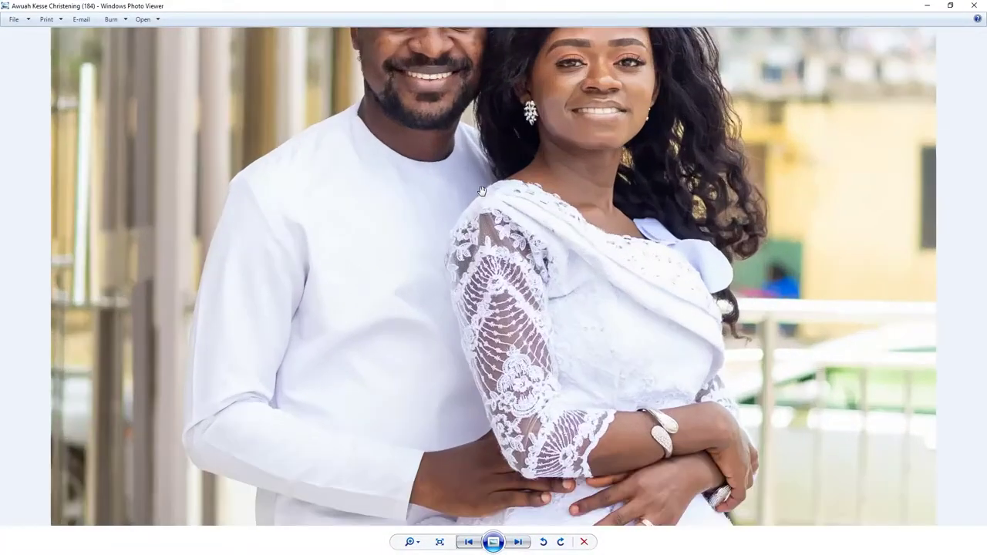
drag(479, 216, 479, 147)
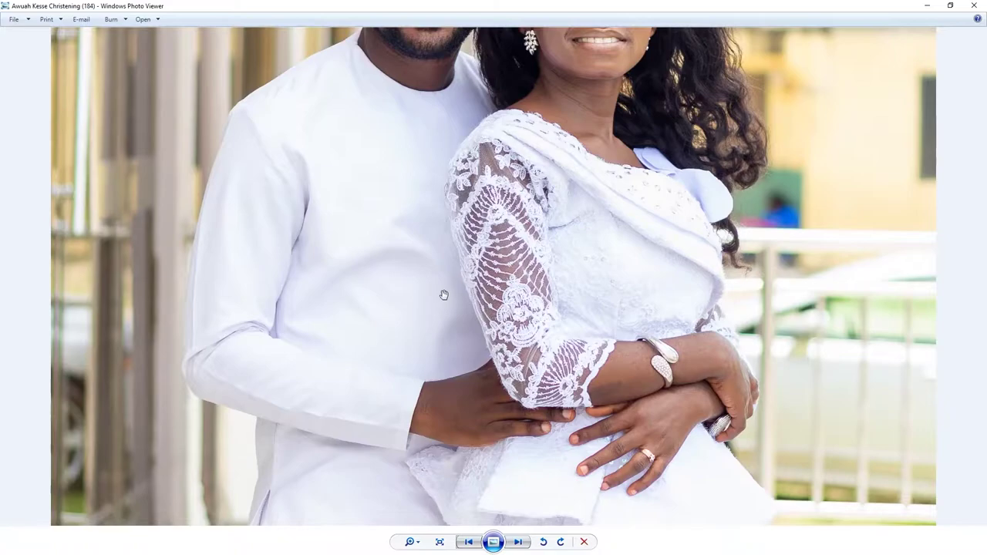
scroll(444, 294, down, 3)
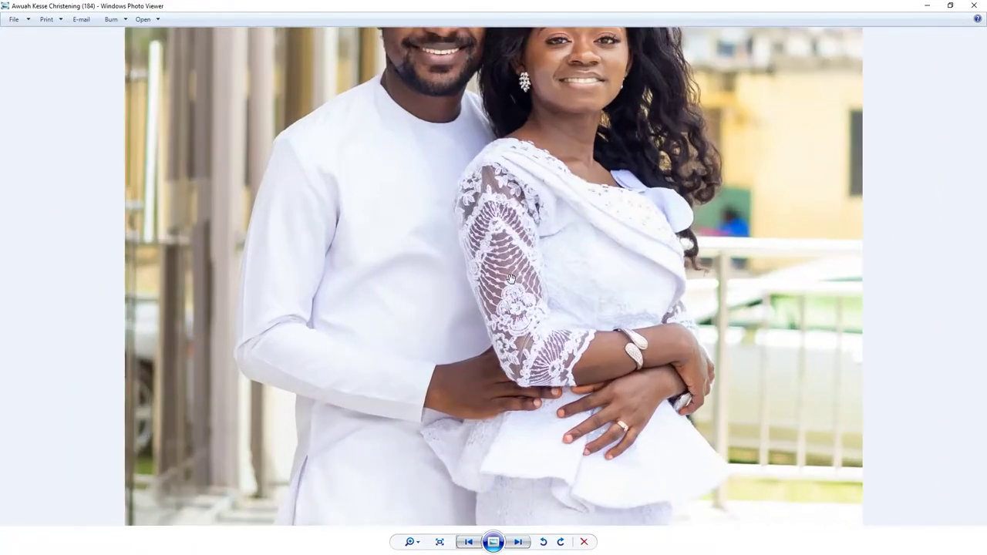
scroll(511, 277, up, 1)
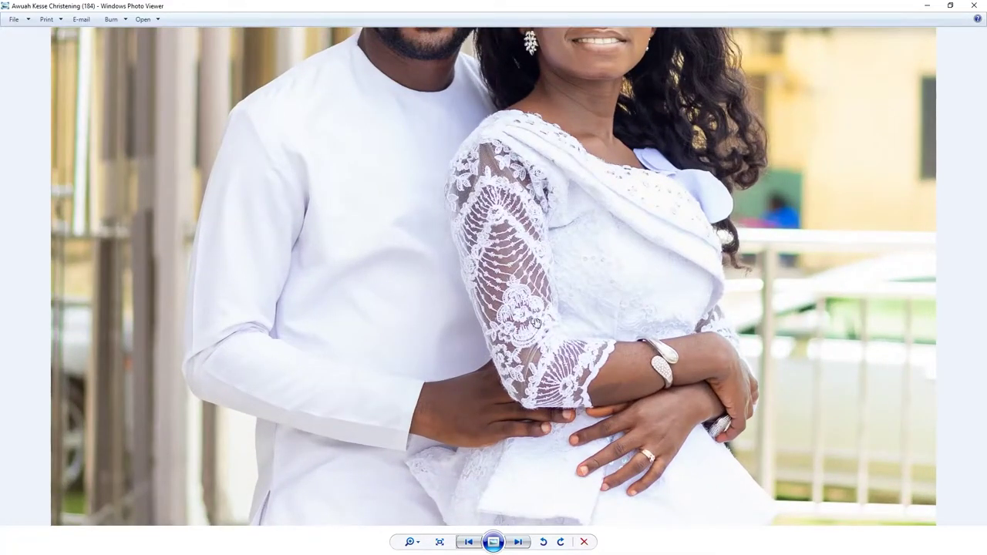
scroll(538, 323, down, 3)
scroll(537, 324, up, 1)
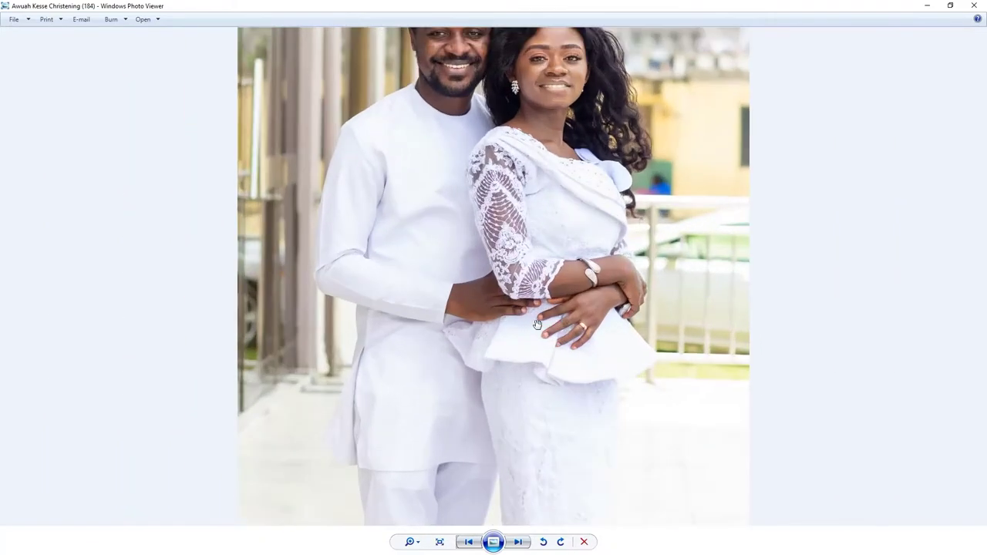
scroll(507, 203, down, 1)
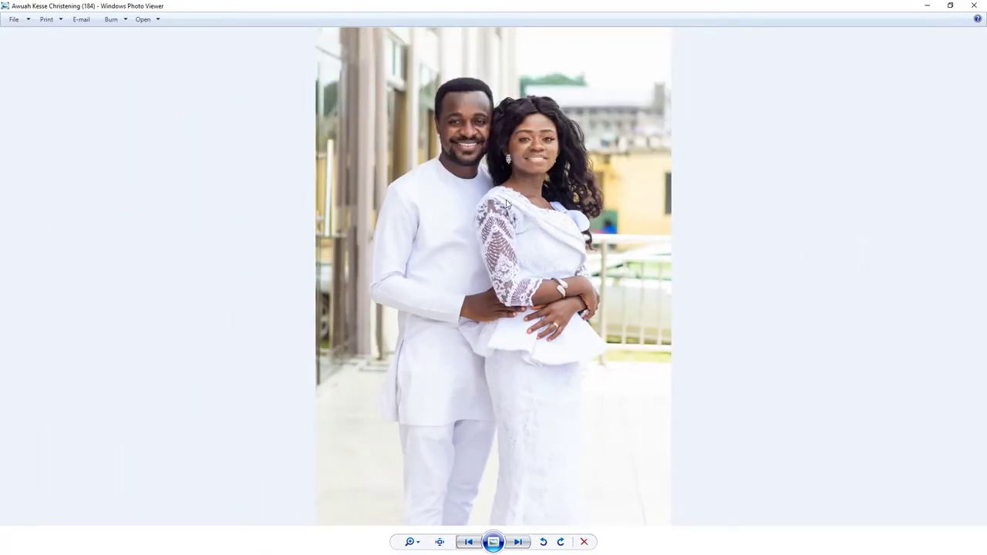
Send the photo from Windows Photo Viewer to Adobe Photoshop 2021 via Open With.
right_click(502, 206)
mouse_move(571, 210)
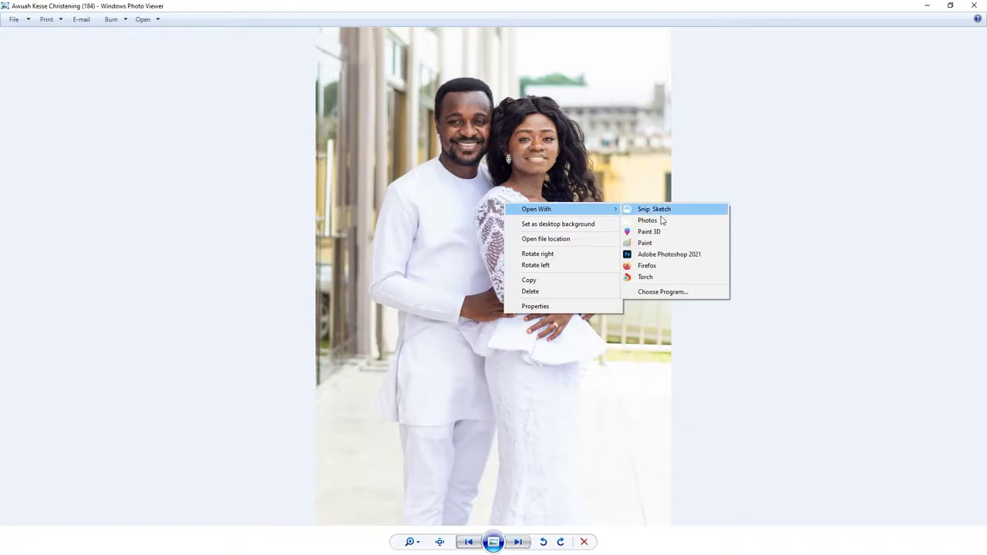
click(667, 254)
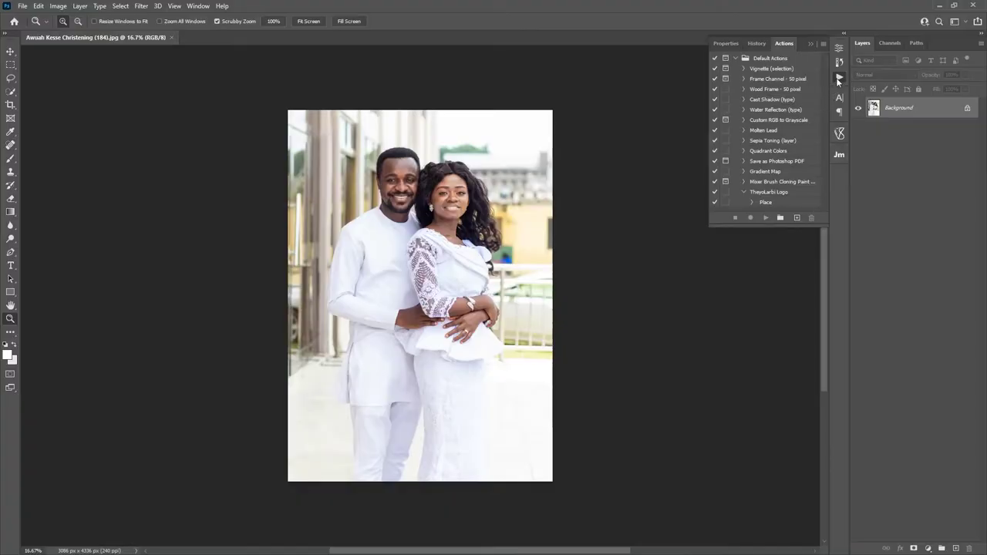
Fit the portrait to the screen and duplicate the Background layer as 'Background copy'.
click(316, 21)
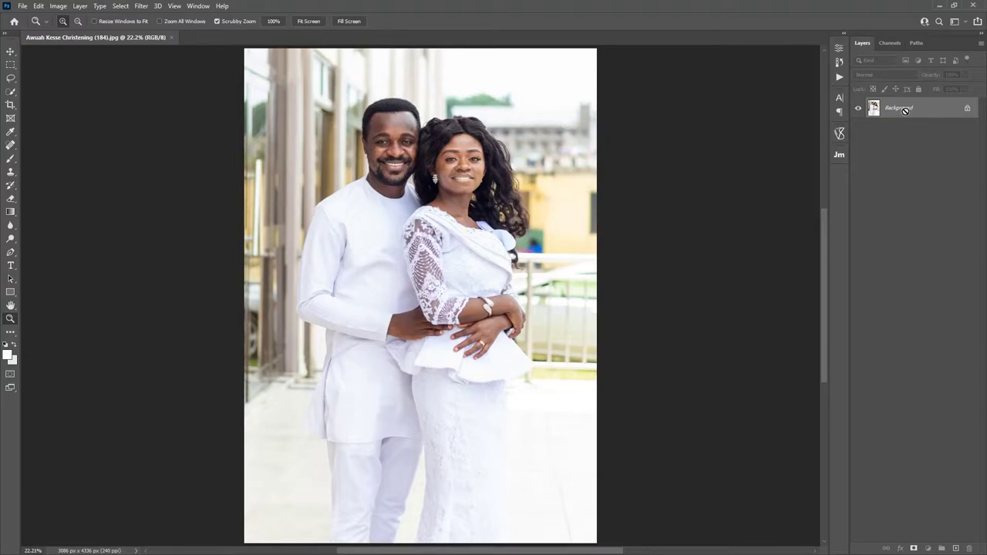
key(ctrl+j)
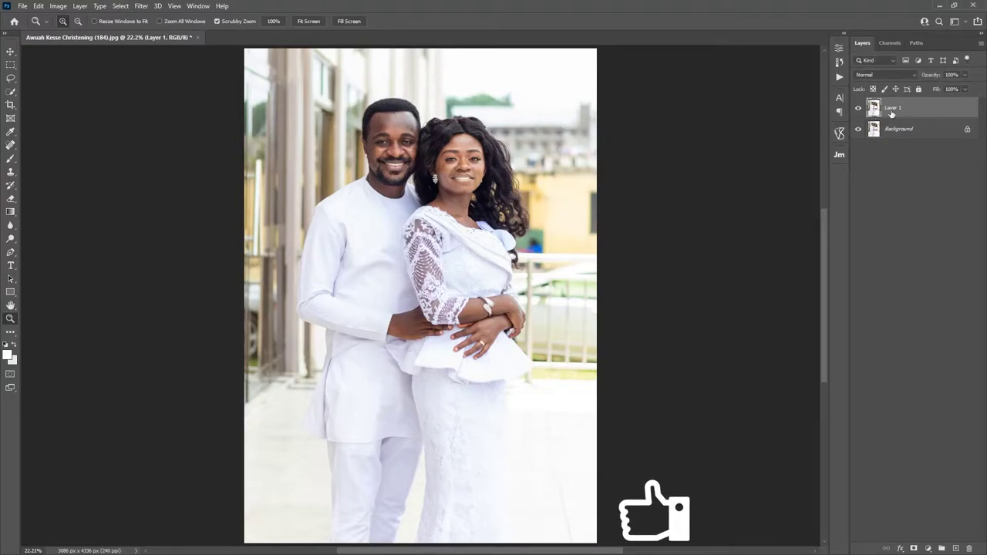
key(Delete)
drag(908, 108, 959, 549)
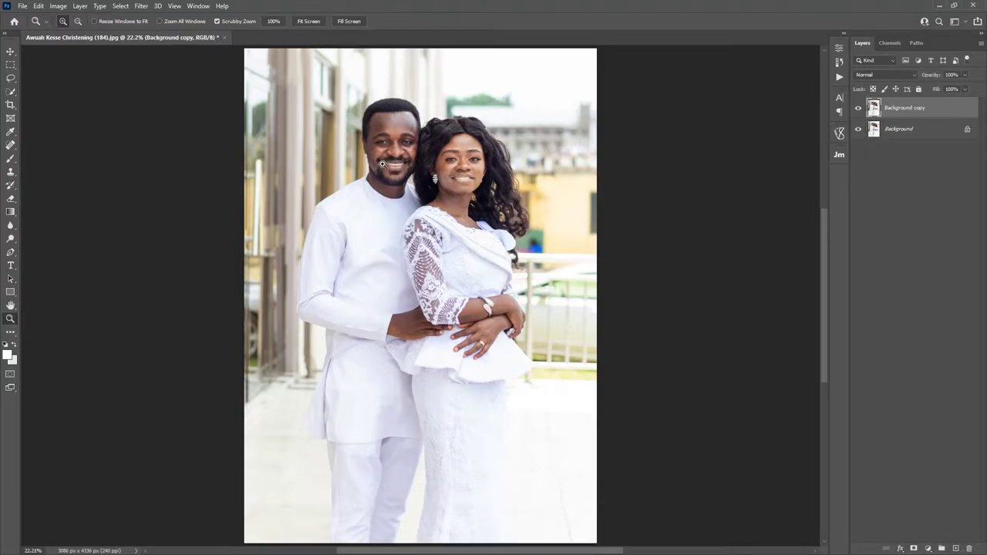
Check the image mode (RGB Color, 8 Bits/Channel), then bring up the Filter menu.
click(59, 8)
mouse_move(142, 17)
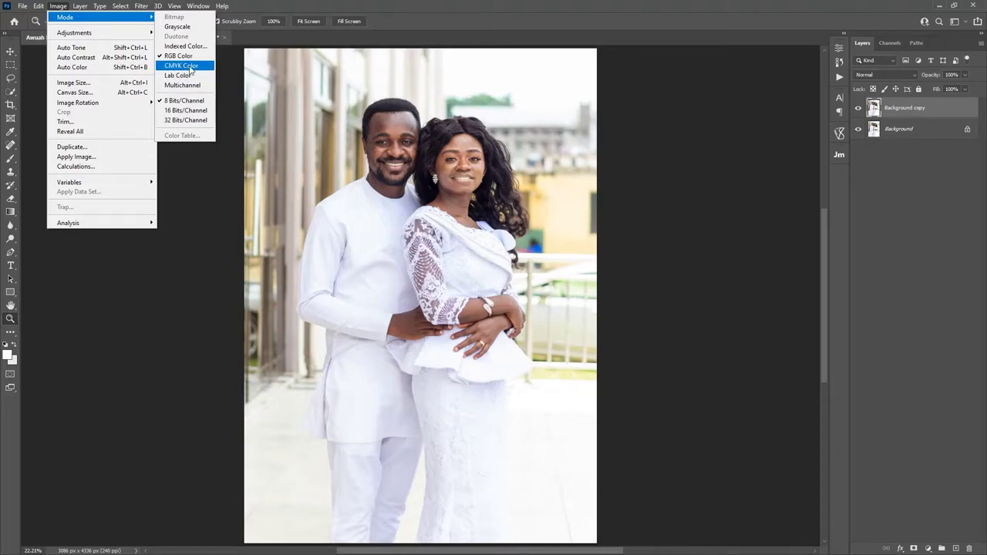
click(279, 7)
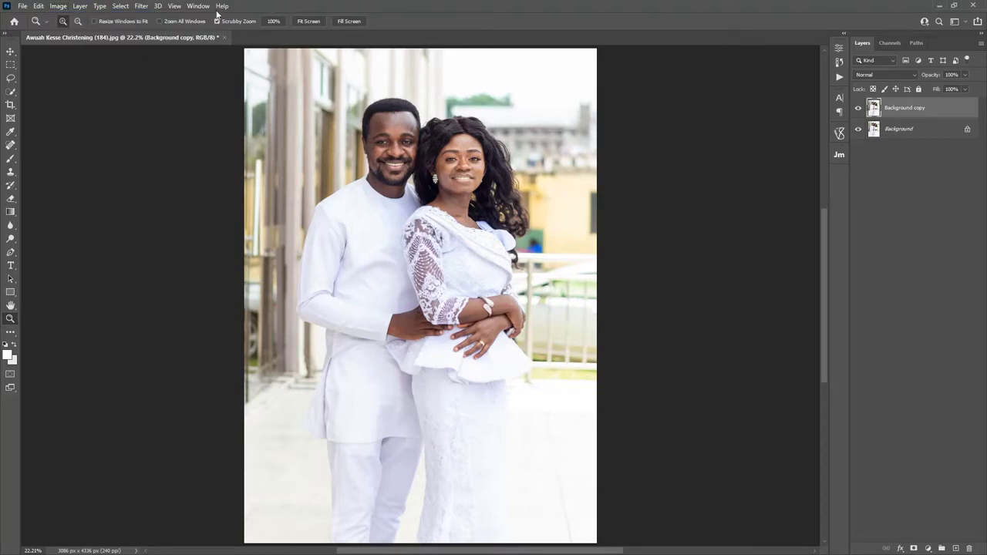
click(139, 8)
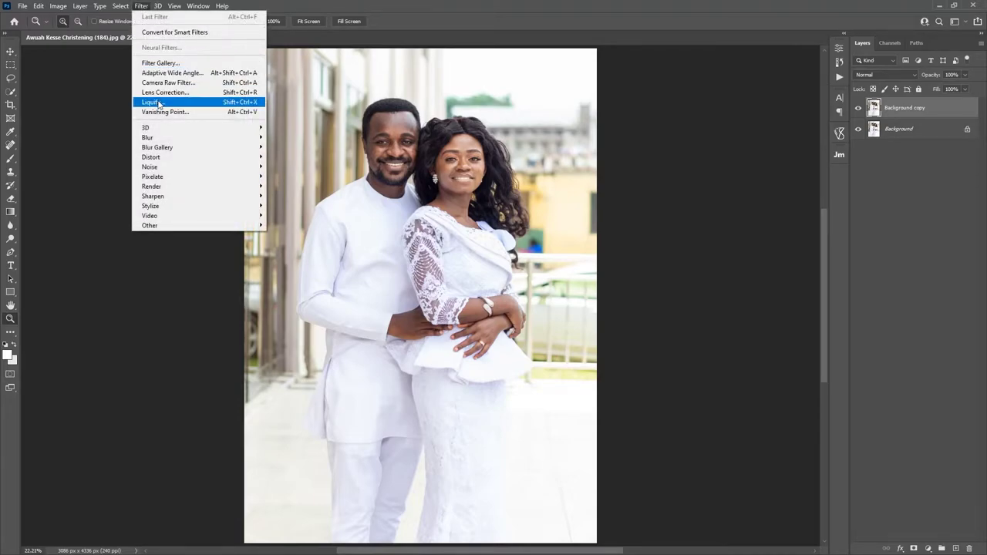
Launch the Camera Raw Filter, enlarge its window, and expand the Color Mixer panel.
click(195, 85)
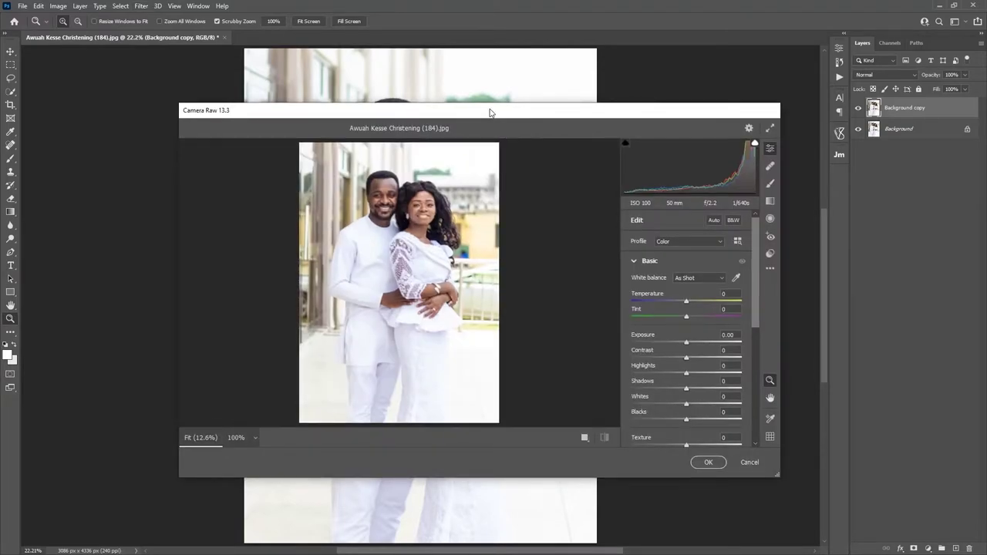
drag(489, 105, 489, 57)
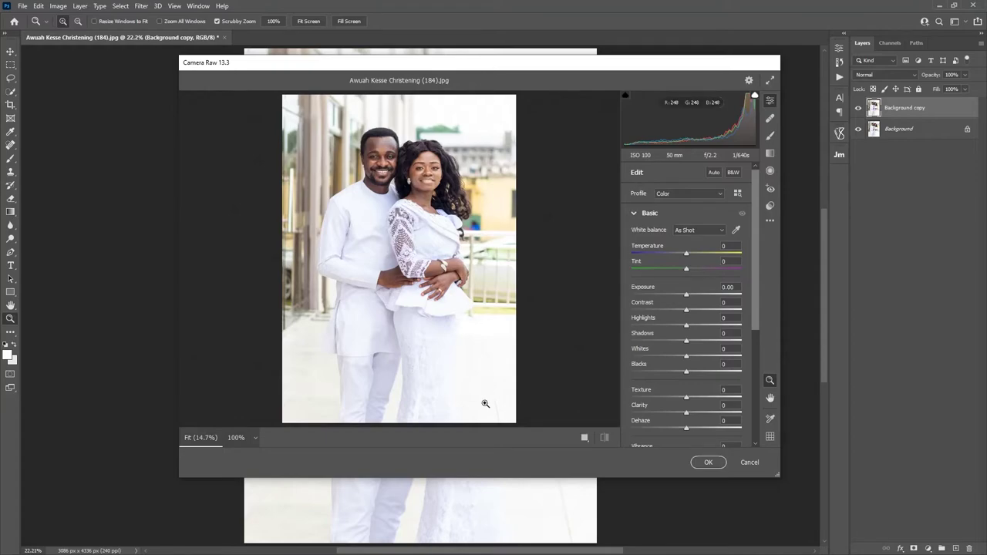
drag(473, 480, 473, 537)
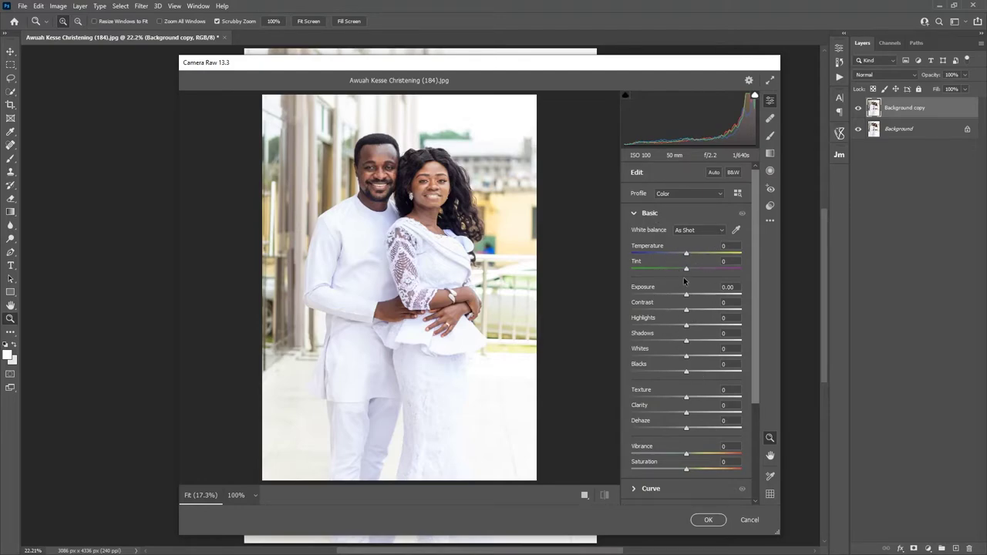
drag(755, 247, 754, 347)
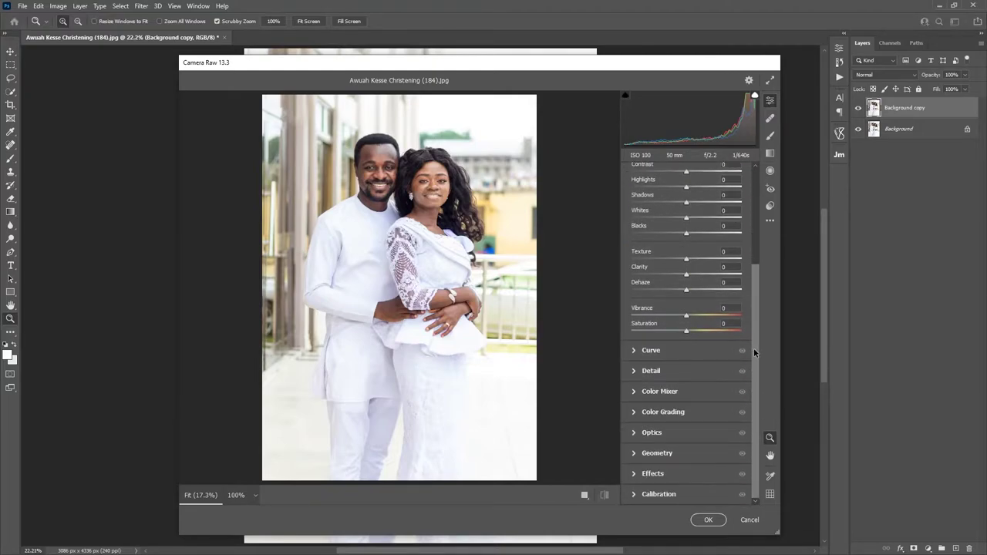
click(661, 392)
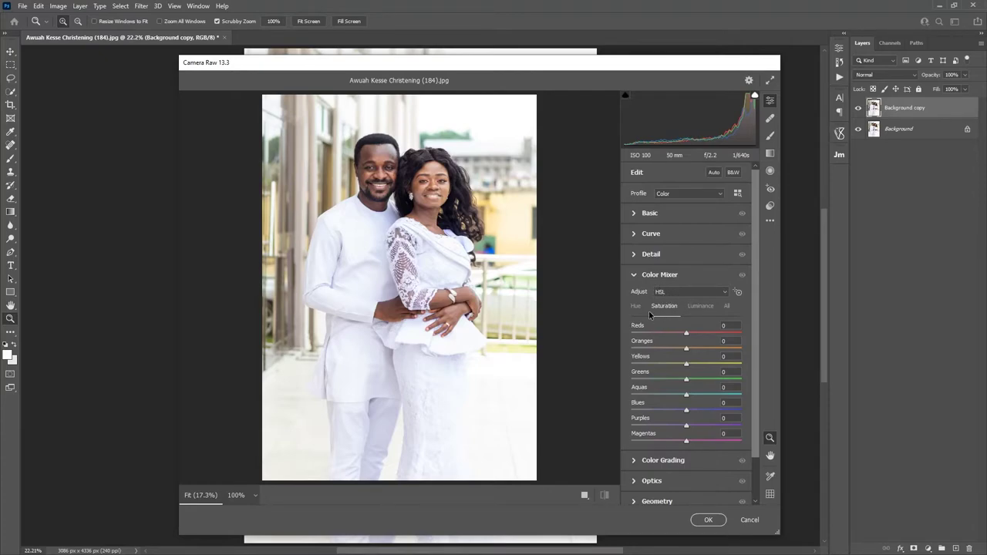
In the Color Mixer Saturation tab, lower Purples saturation and drop Magentas to -50.
click(701, 310)
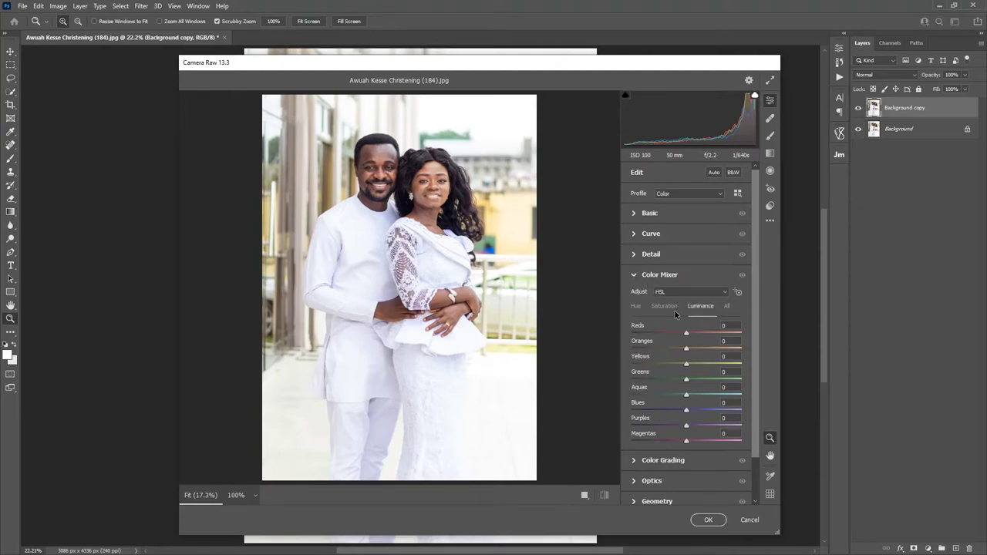
click(672, 306)
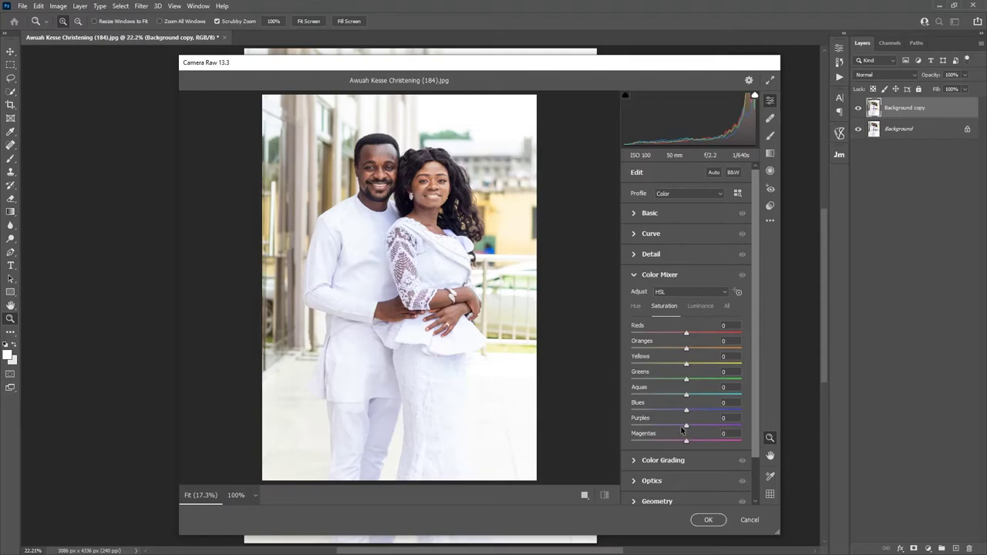
drag(687, 426, 655, 426)
drag(646, 429, 644, 429)
mouse_move(689, 442)
mouse_down()
mouse_move(632, 444)
mouse_move(699, 445)
mouse_move(648, 445)
mouse_move(683, 445)
mouse_move(672, 445)
mouse_up()
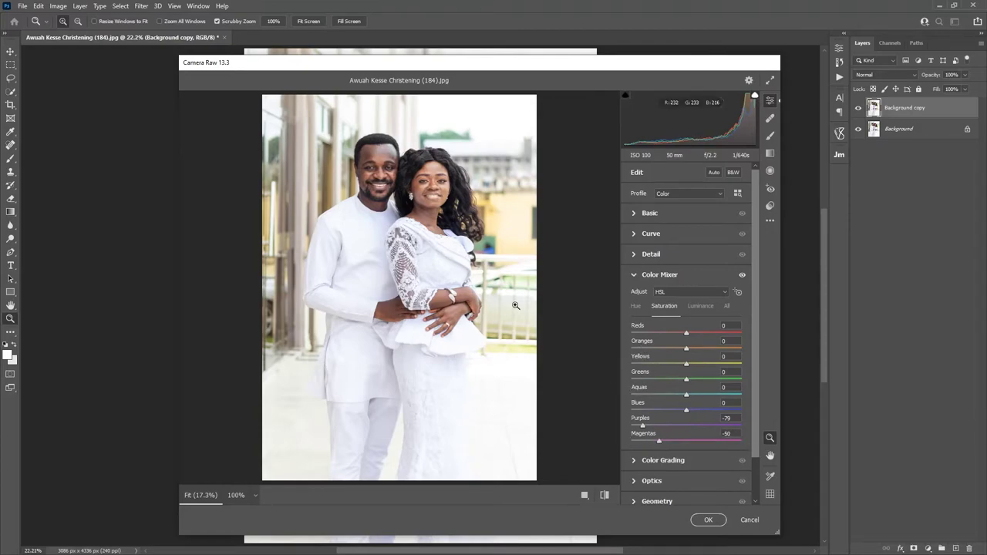
Check detail up close, then set Purples and Blues saturation both to -62.
click(494, 248)
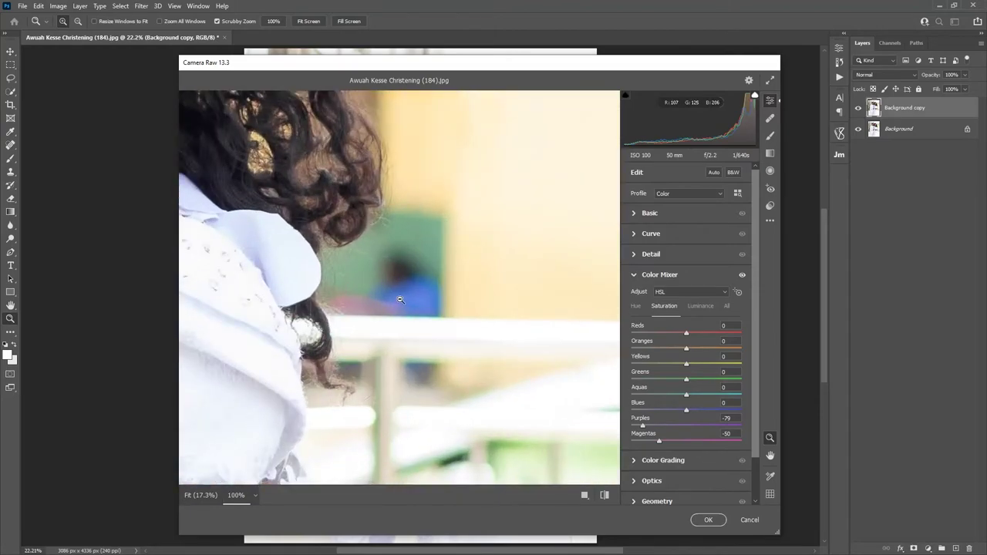
mouse_move(642, 425)
mouse_down()
mouse_move(770, 429)
mouse_move(594, 412)
mouse_move(683, 425)
mouse_move(604, 421)
mouse_move(678, 424)
mouse_move(653, 427)
mouse_up()
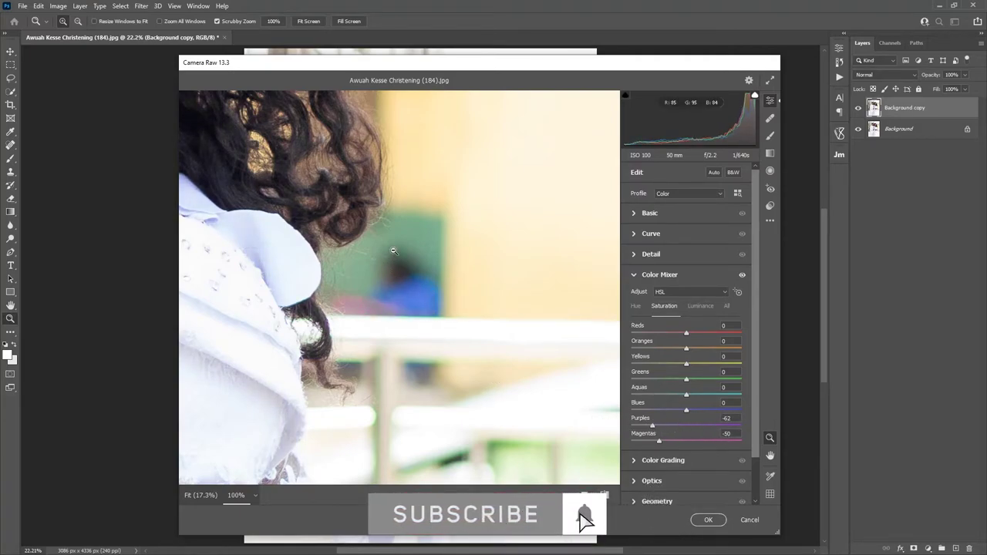
right_click(373, 294)
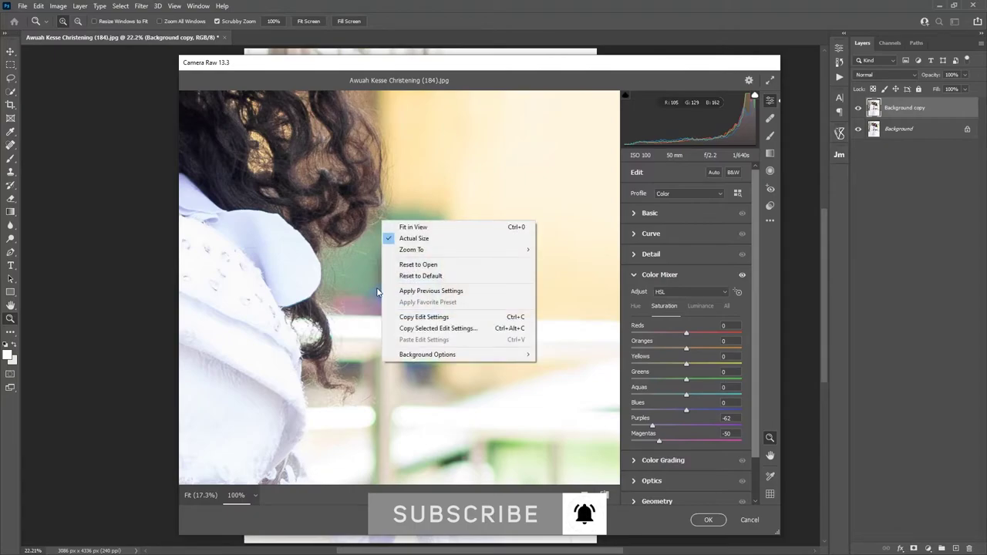
click(414, 227)
drag(491, 245, 491, 242)
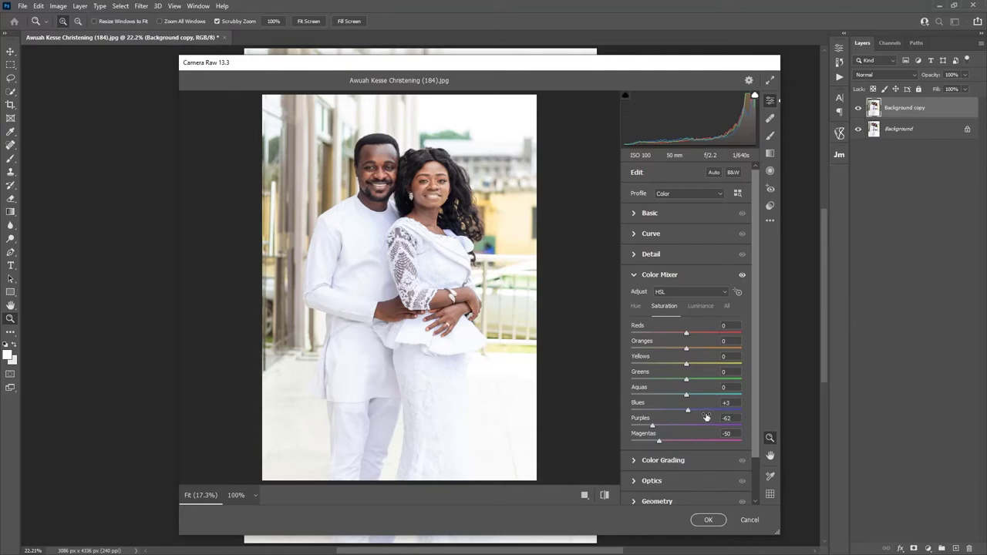
drag(688, 414, 653, 414)
In the Luminance tab, set Blues to -46, Purples to -39 and Magentas to -22.
click(699, 307)
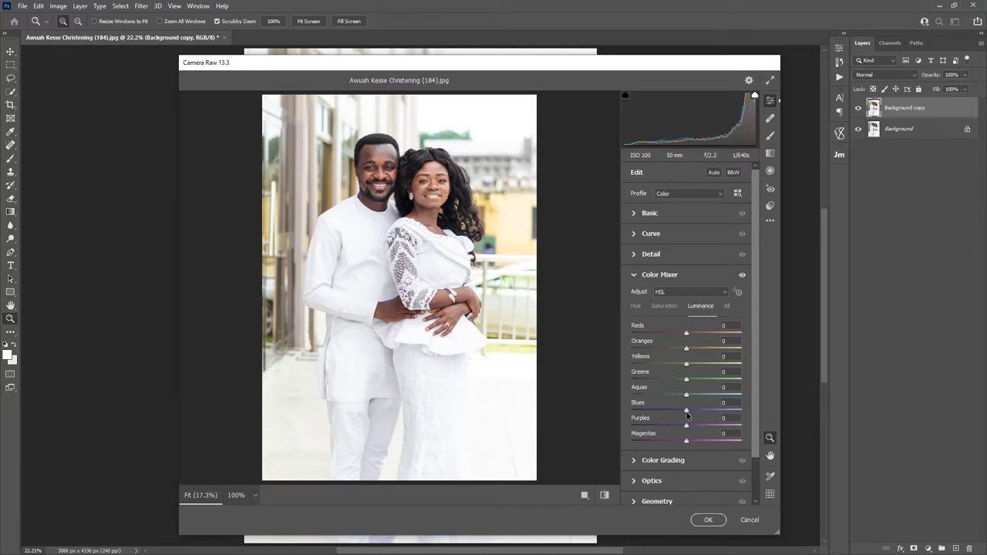
drag(686, 413, 663, 414)
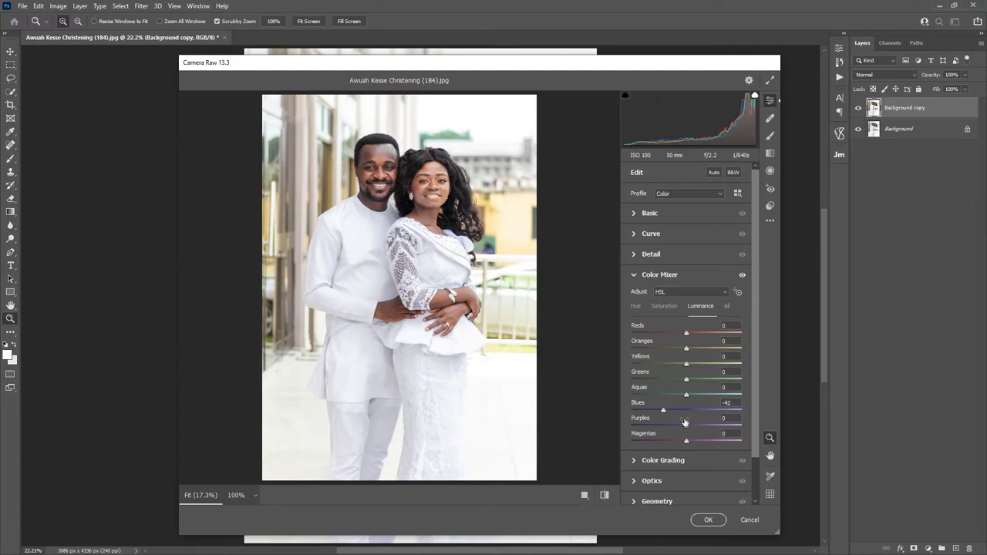
drag(663, 410, 623, 410)
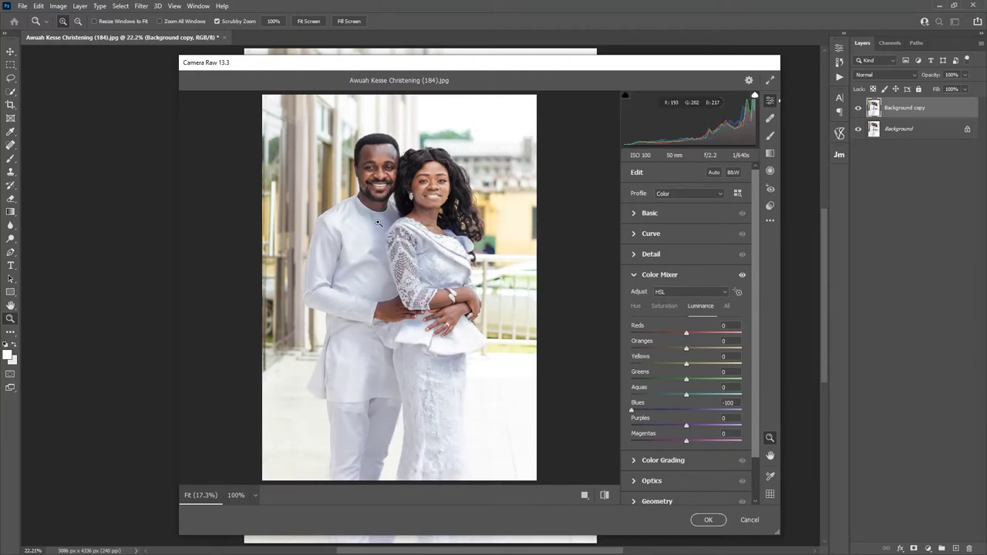
drag(632, 410, 660, 411)
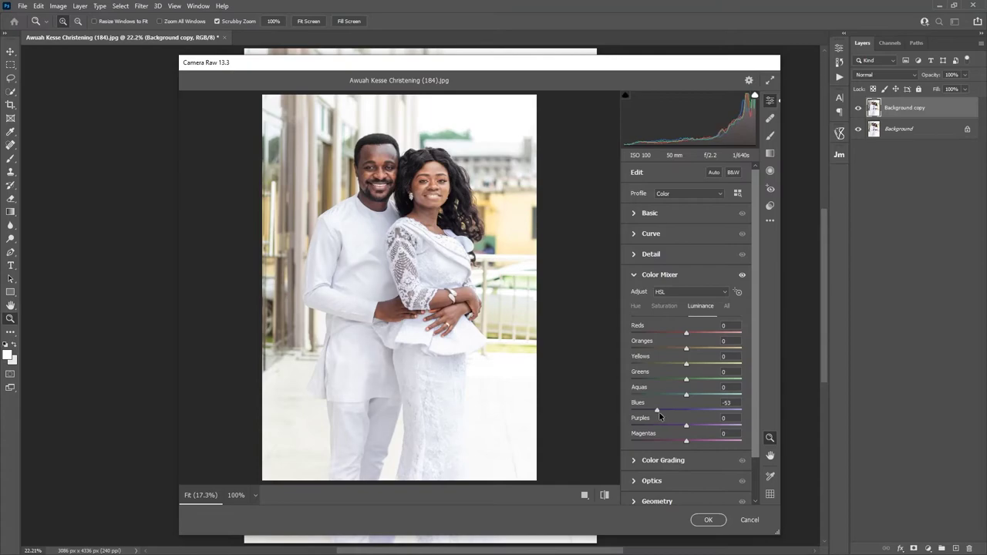
drag(686, 426, 665, 421)
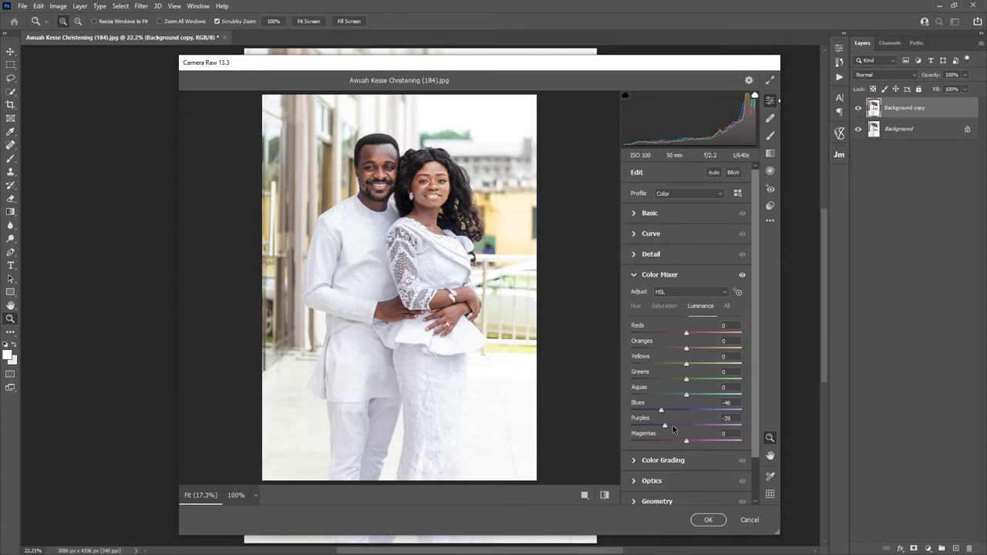
mouse_move(690, 446)
mouse_down()
mouse_move(630, 445)
mouse_move(679, 451)
mouse_up()
click(401, 250)
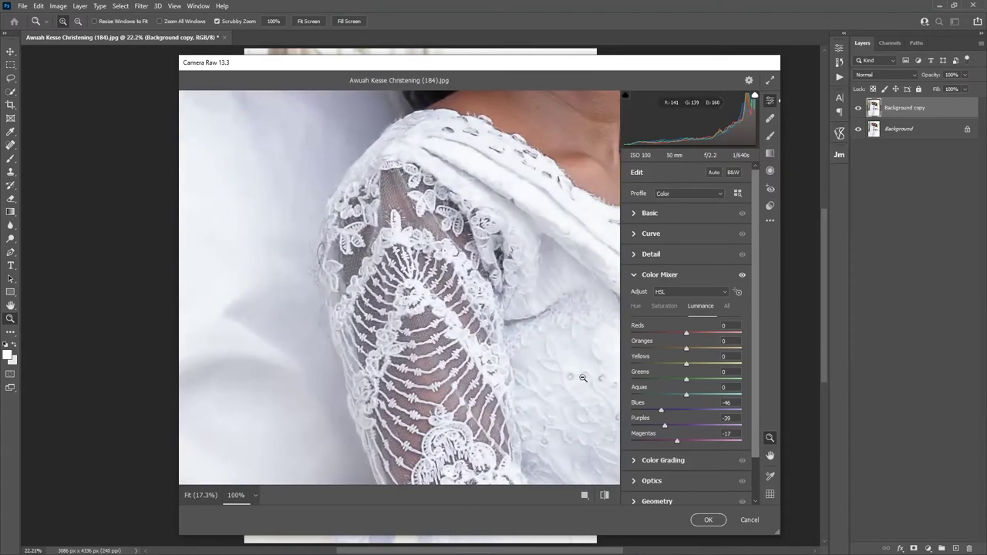
mouse_move(679, 444)
mouse_down()
mouse_move(664, 442)
mouse_move(698, 446)
mouse_move(601, 435)
mouse_move(717, 460)
mouse_move(676, 454)
mouse_up()
right_click(463, 336)
click(494, 271)
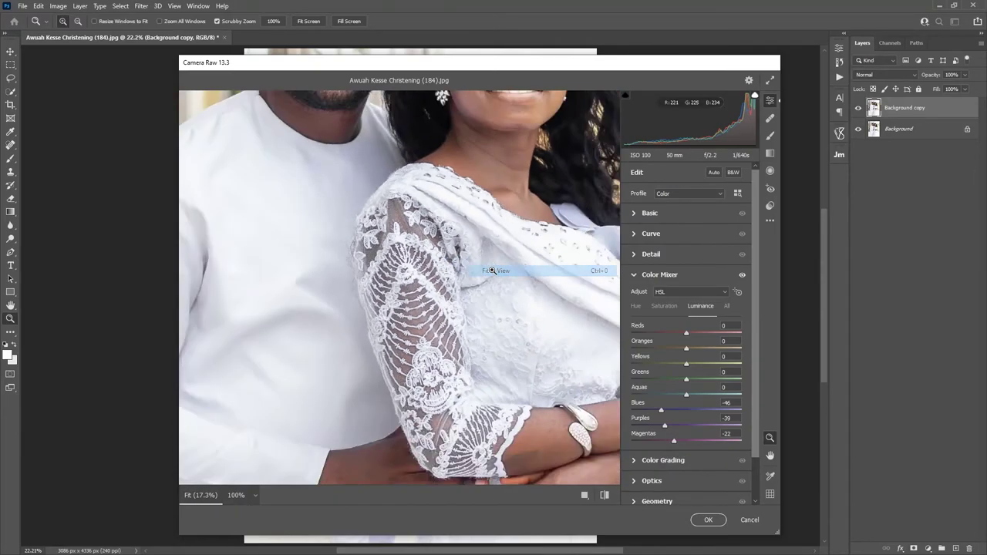
In Camera Raw's Basic panel, set Highlights to -16 and Shadows to +8.
click(651, 216)
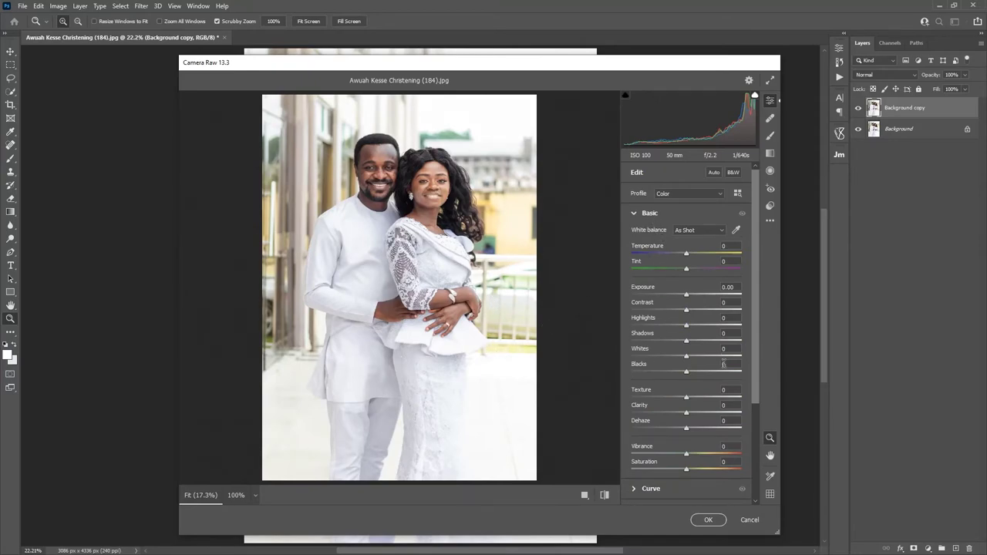
scroll(748, 385, down, 2)
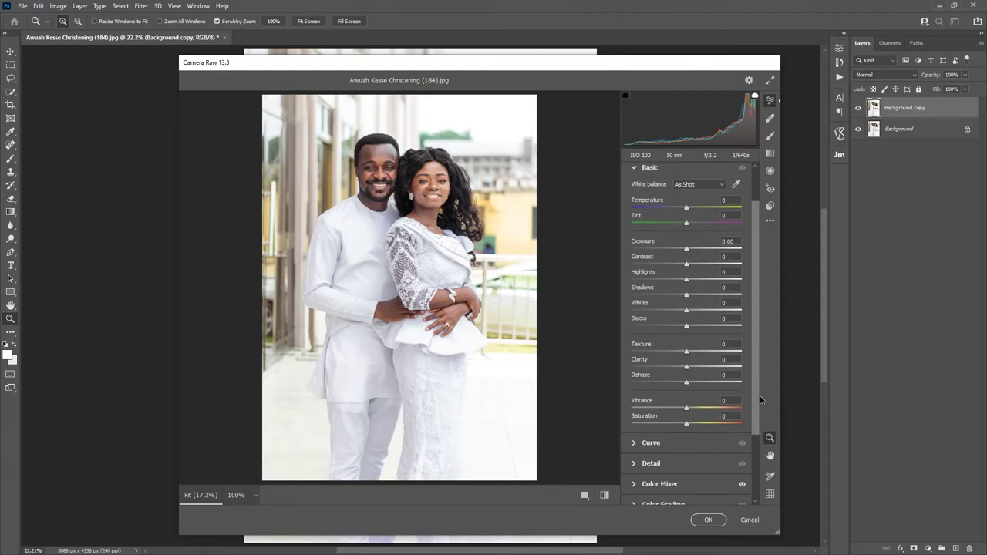
scroll(756, 385, up, 1)
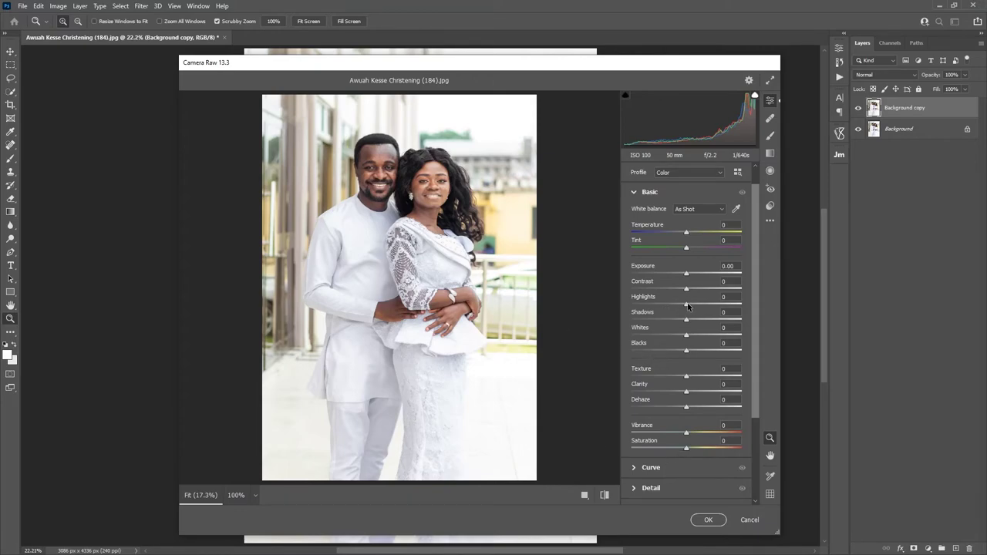
mouse_move(687, 306)
mouse_down()
mouse_move(660, 307)
mouse_move(681, 306)
mouse_up()
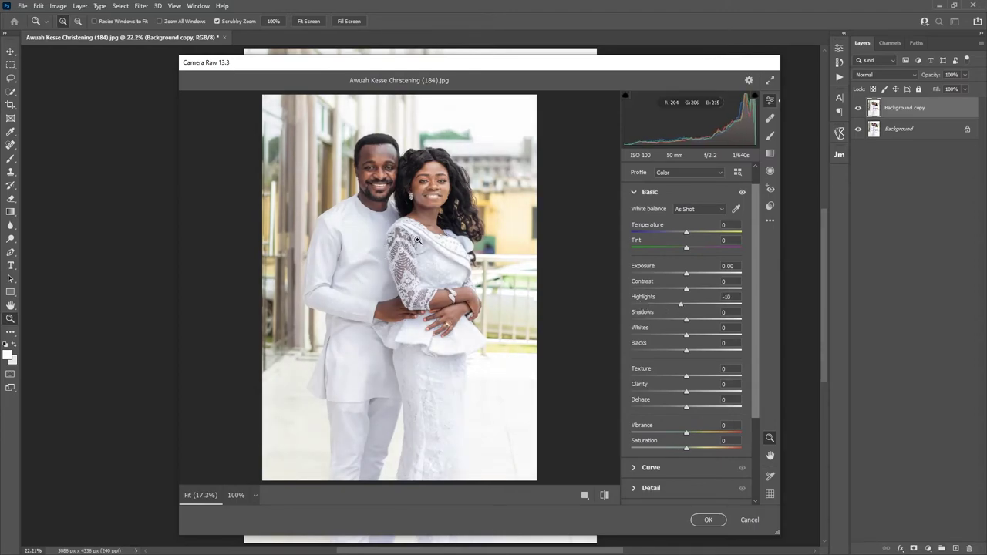
mouse_move(681, 307)
mouse_down()
mouse_move(696, 324)
mouse_move(677, 307)
mouse_up()
Apply the Camera Raw edits and toggle Background copy's visibility to compare before and after.
click(711, 523)
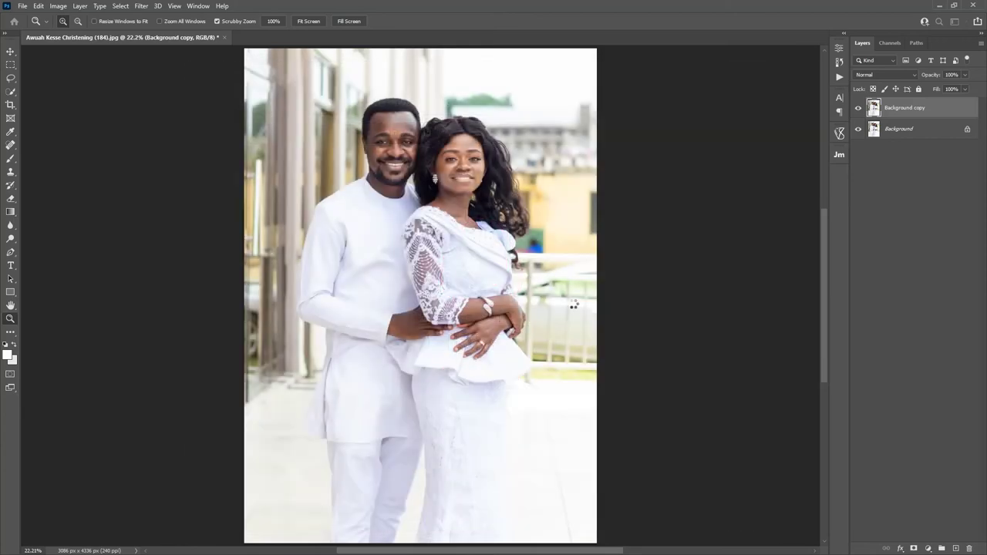
click(858, 110)
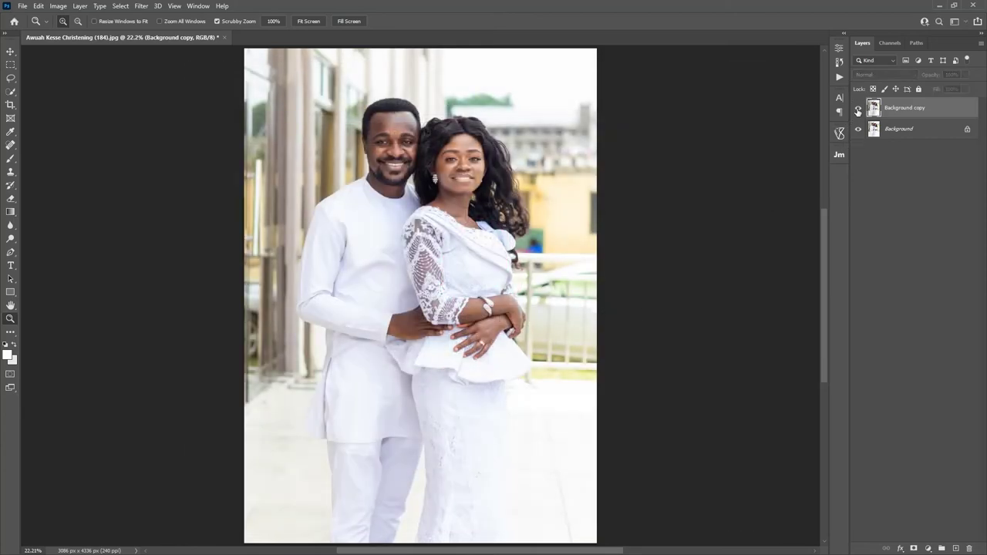
click(858, 110)
click(857, 111)
click(858, 110)
click(857, 111)
click(857, 111)
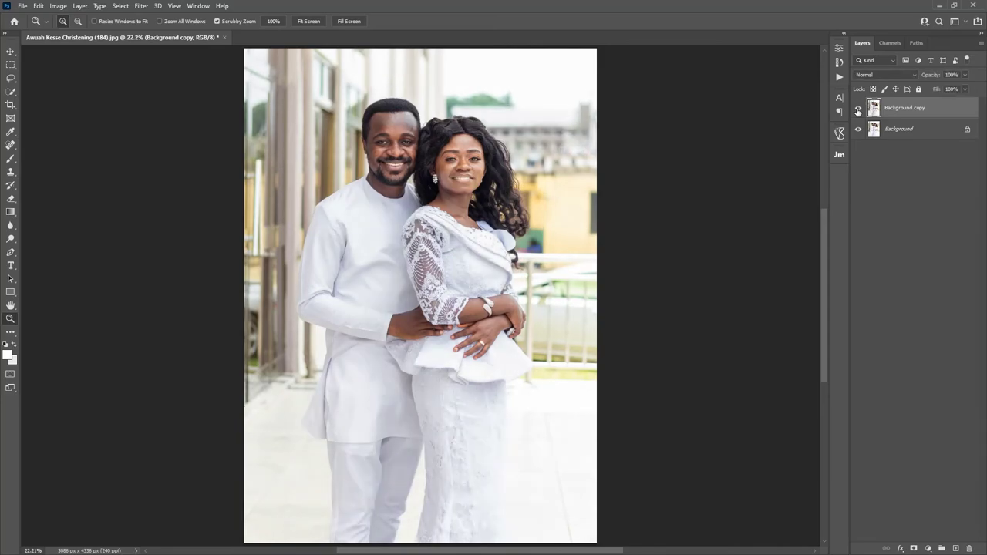